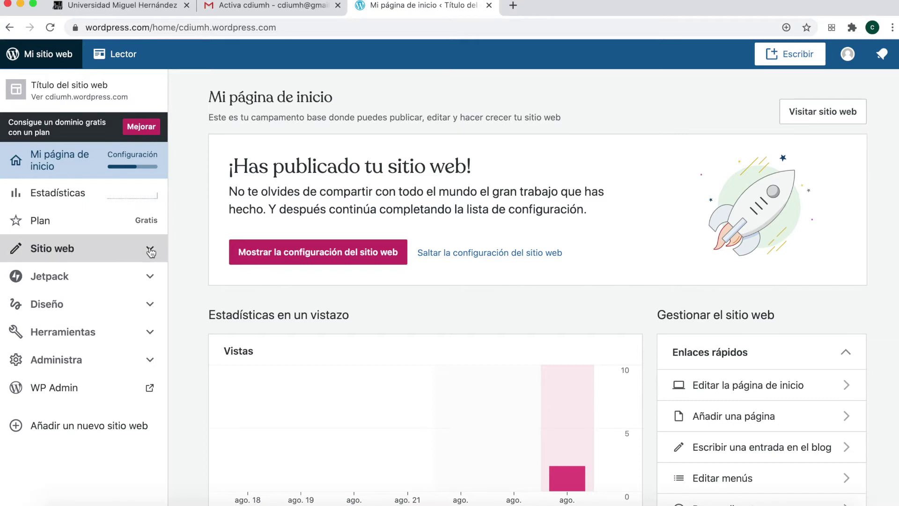
# Examine the options available under Sitio web and Diseño for the site, collapsing each section again.
pyautogui.click(151, 251)
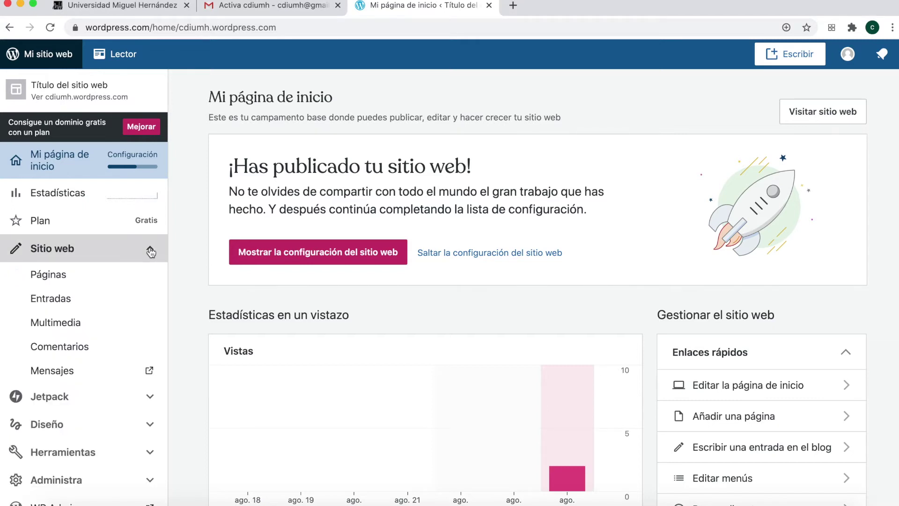
pyautogui.scroll(-2, 143, 267)
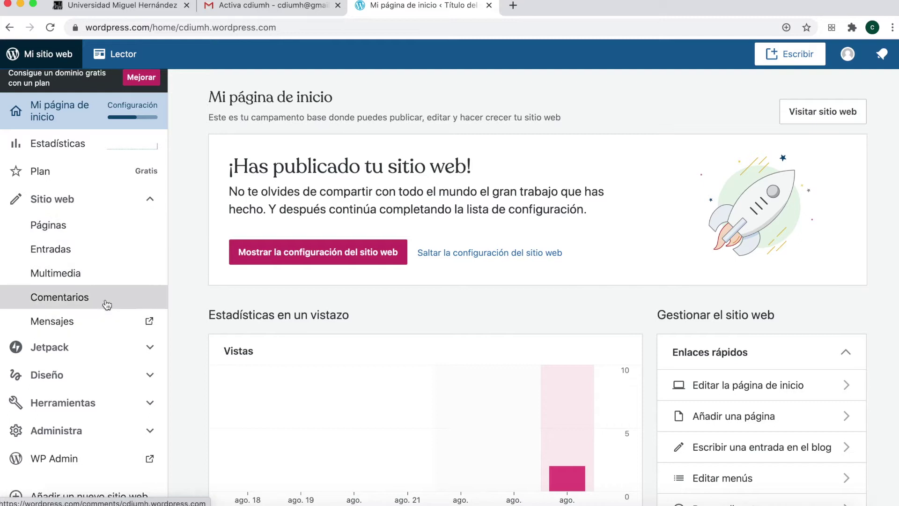
pyautogui.click(150, 199)
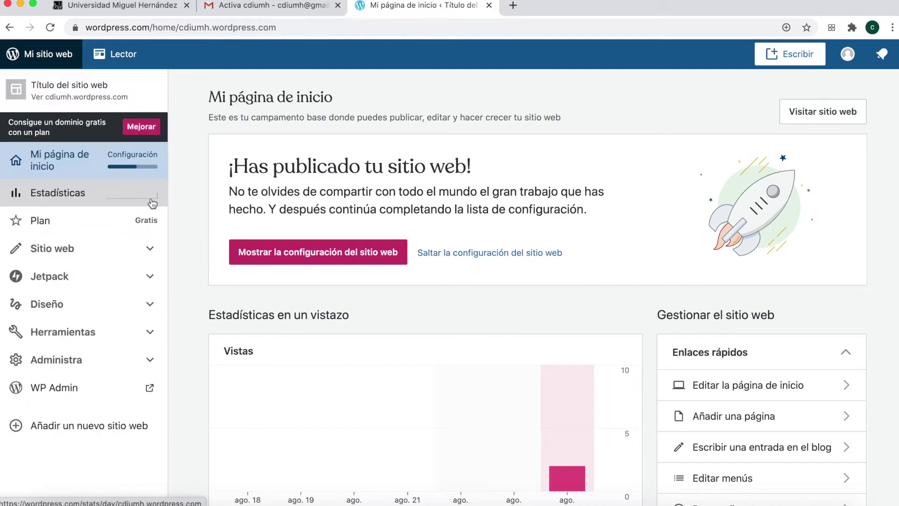
pyautogui.click(150, 305)
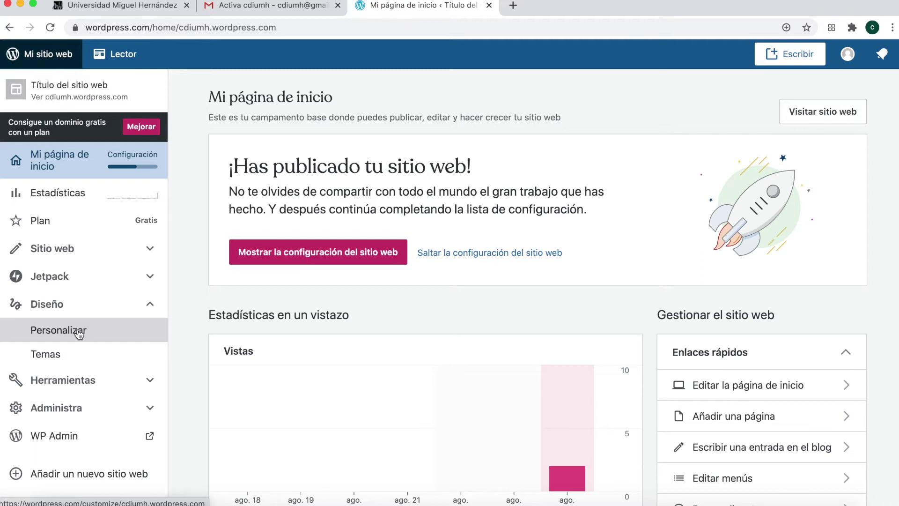
pyautogui.click(150, 304)
# Examine the options available under Herramientas and Administra, collapsing each section again.
pyautogui.click(149, 333)
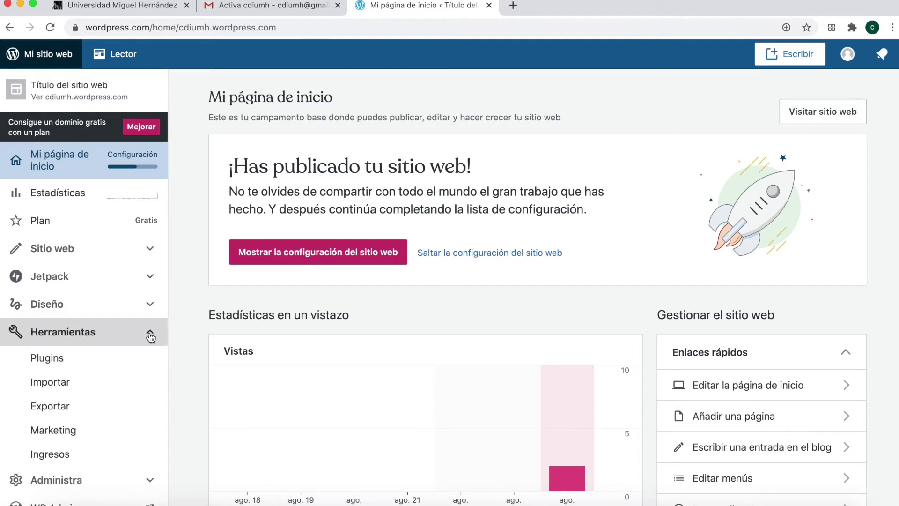
pyautogui.scroll(-2, 124, 354)
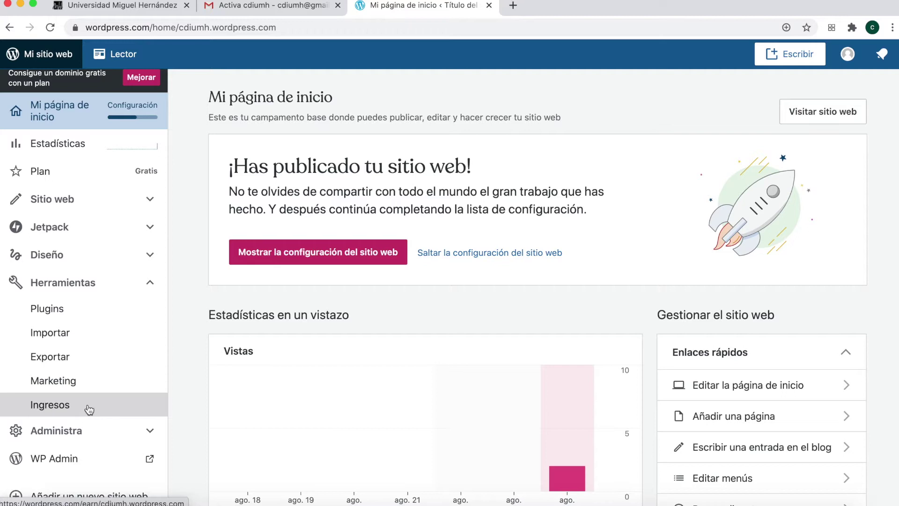
pyautogui.scroll(-1, 89, 408)
pyautogui.click(150, 283)
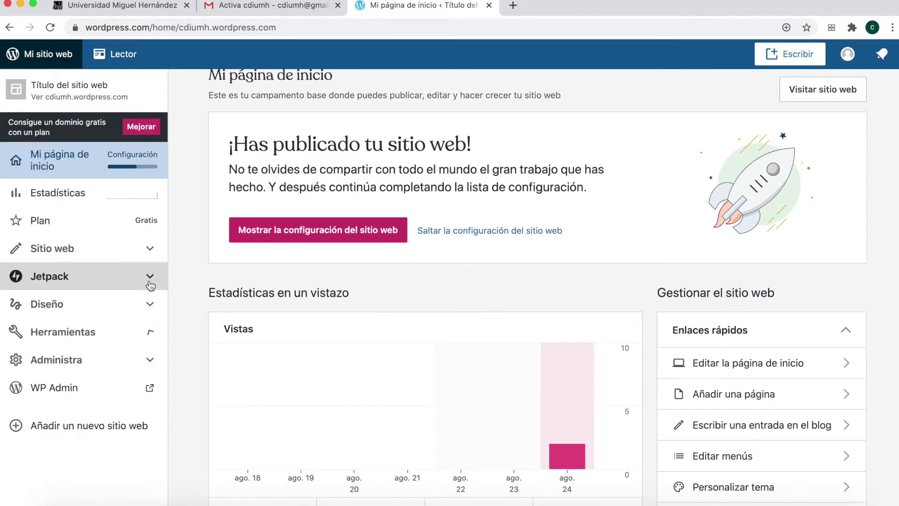
pyautogui.click(150, 361)
pyautogui.scroll(-2, 145, 394)
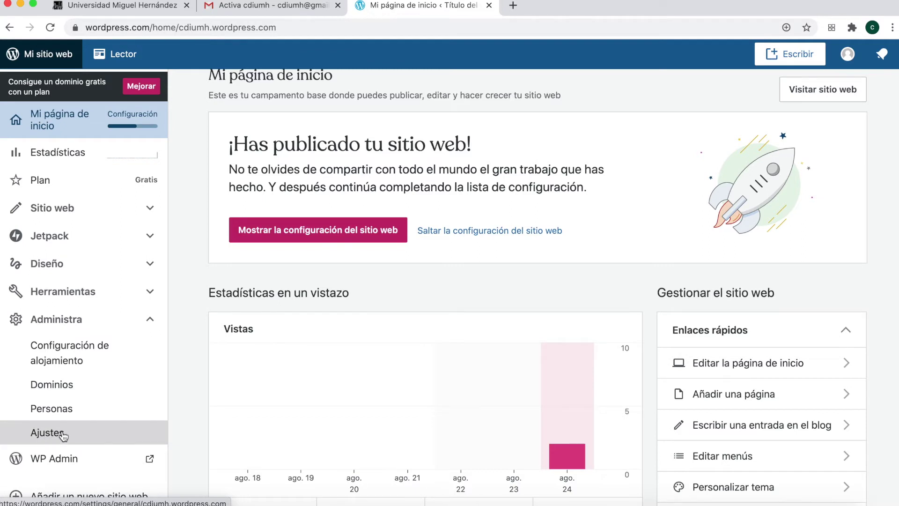
pyautogui.scroll(-1, 115, 428)
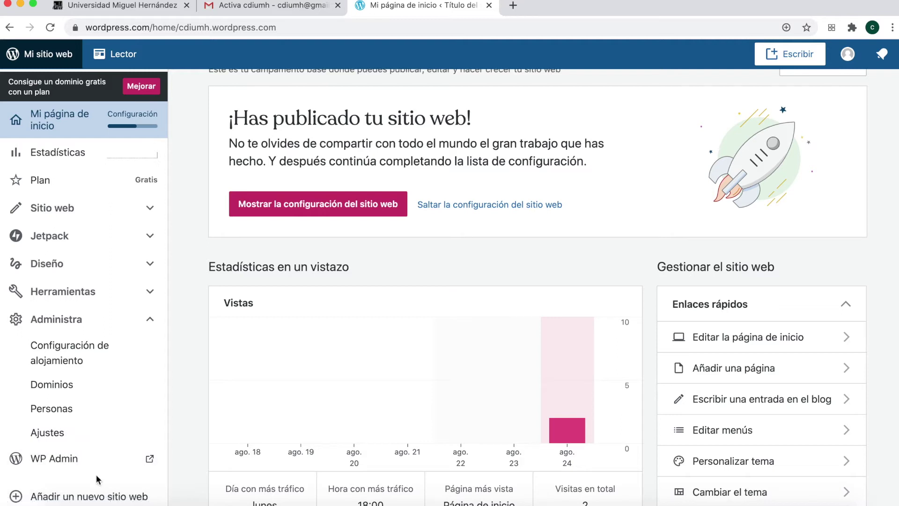
pyautogui.click(149, 319)
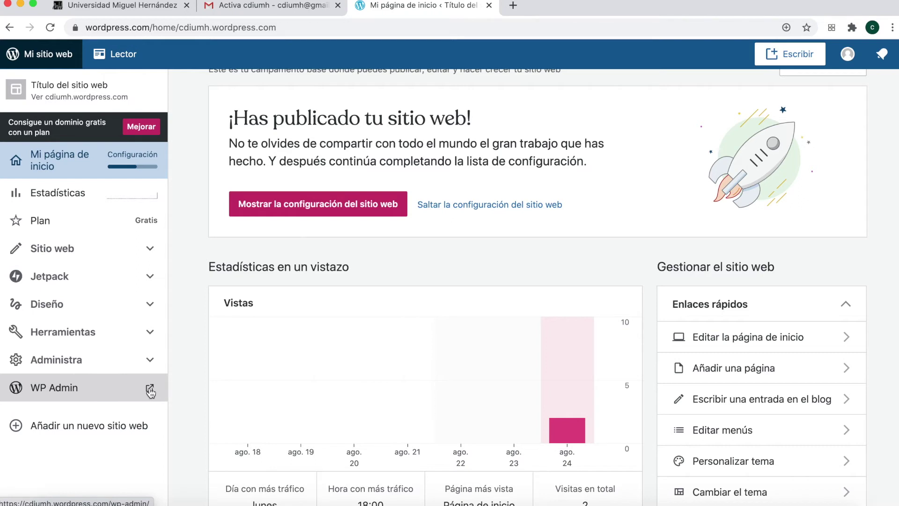
# Open the site's WP Admin and look through its Escritorio page.
pyautogui.click(149, 388)
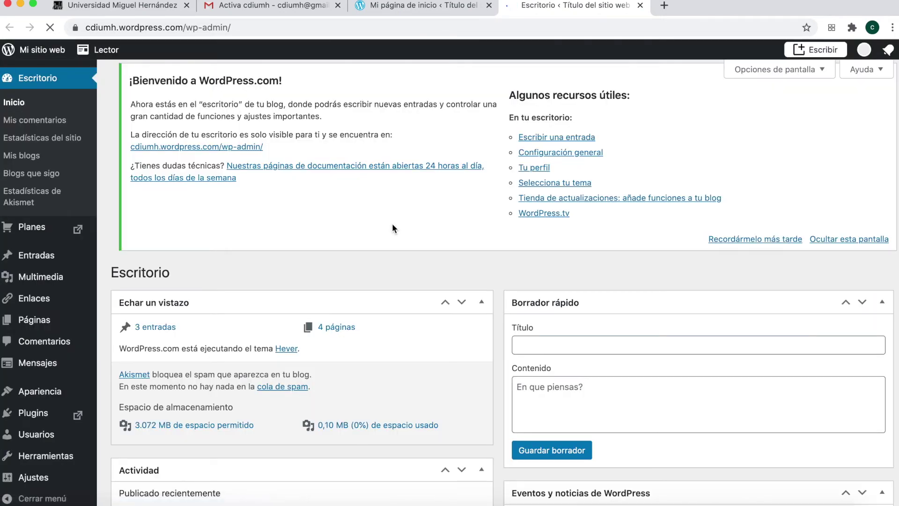
pyautogui.scroll(-1, 392, 222)
pyautogui.scroll(-5, 392, 228)
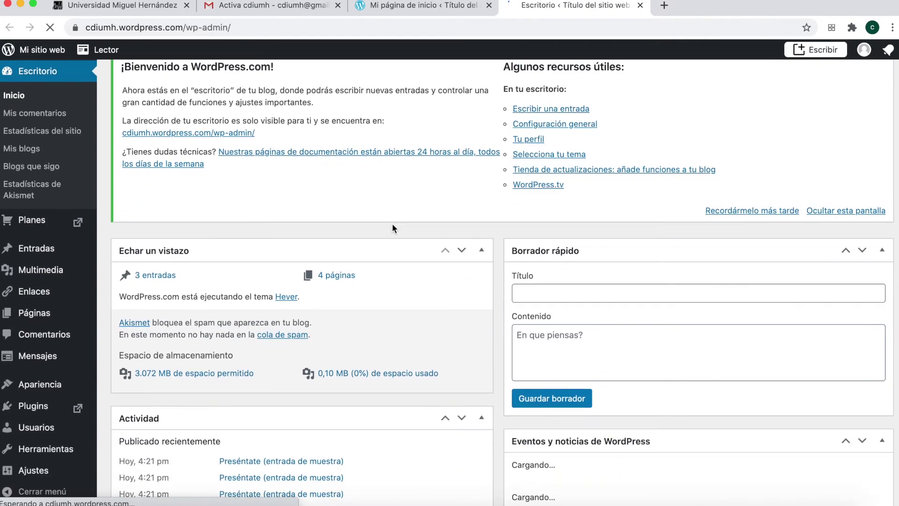
pyautogui.scroll(-4, 57, 342)
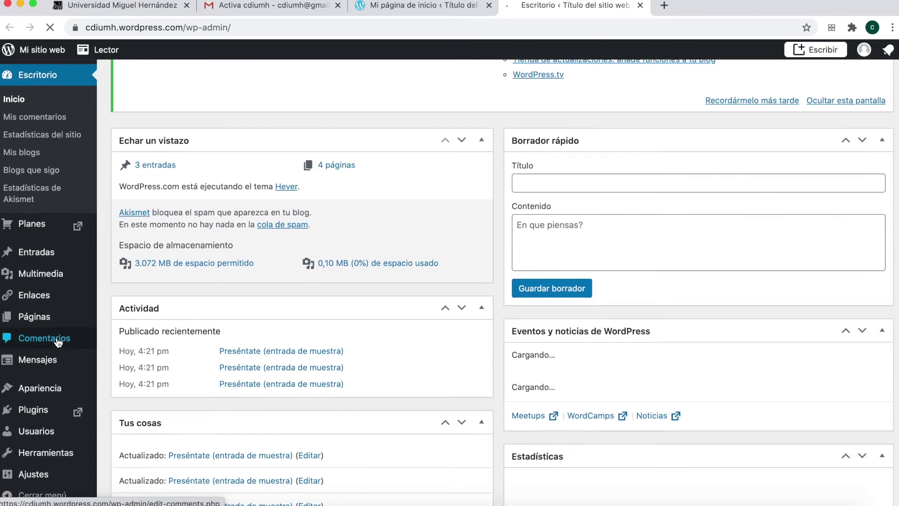
pyautogui.scroll(5, 57, 342)
pyautogui.scroll(2, 57, 342)
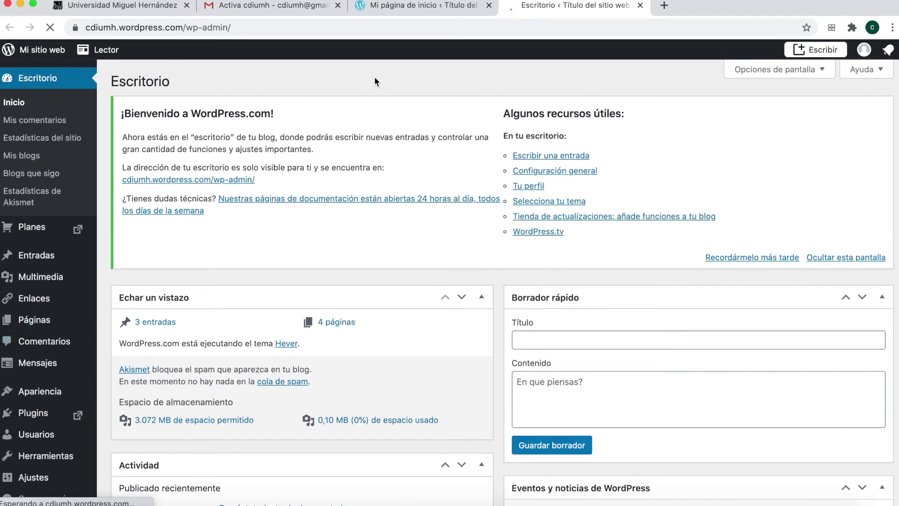
# Compare the sections of the simplified Mi página de inicio dashboard with those of the WP Admin Escritorio.
pyautogui.click(431, 9)
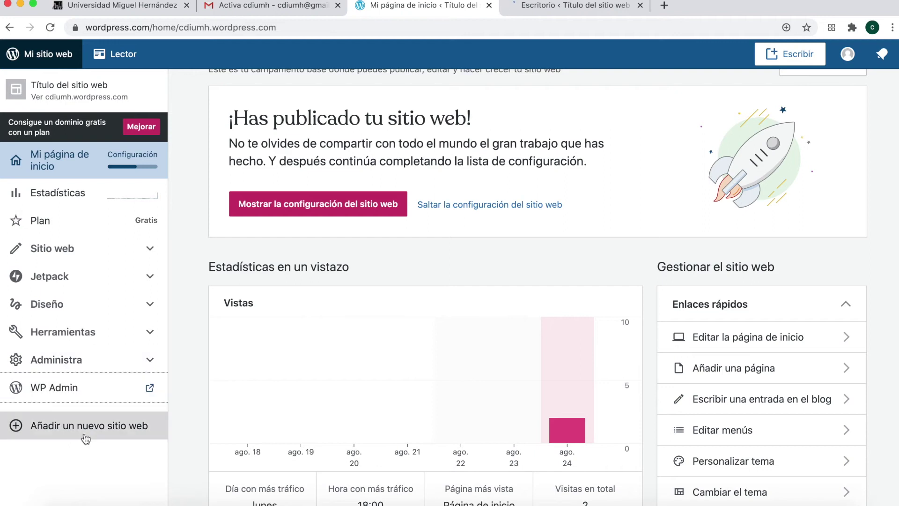
pyautogui.click(580, 4)
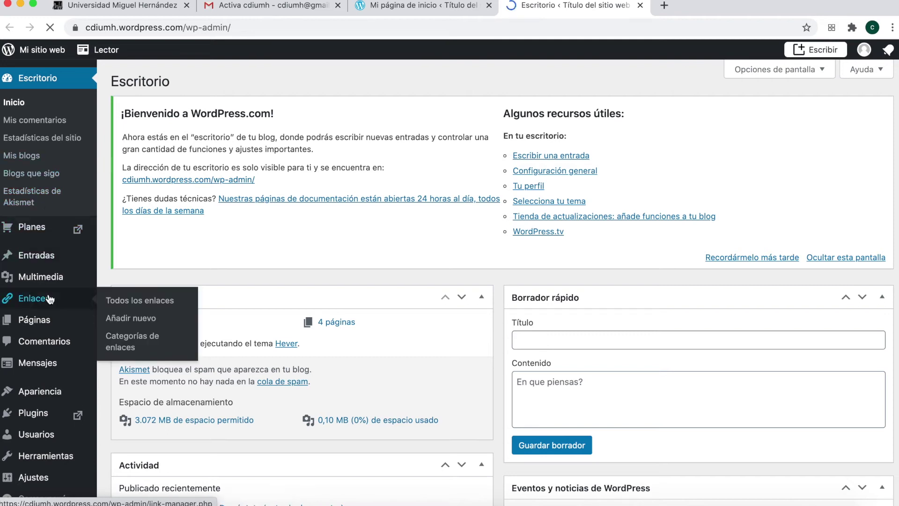
pyautogui.moveTo(44, 483)
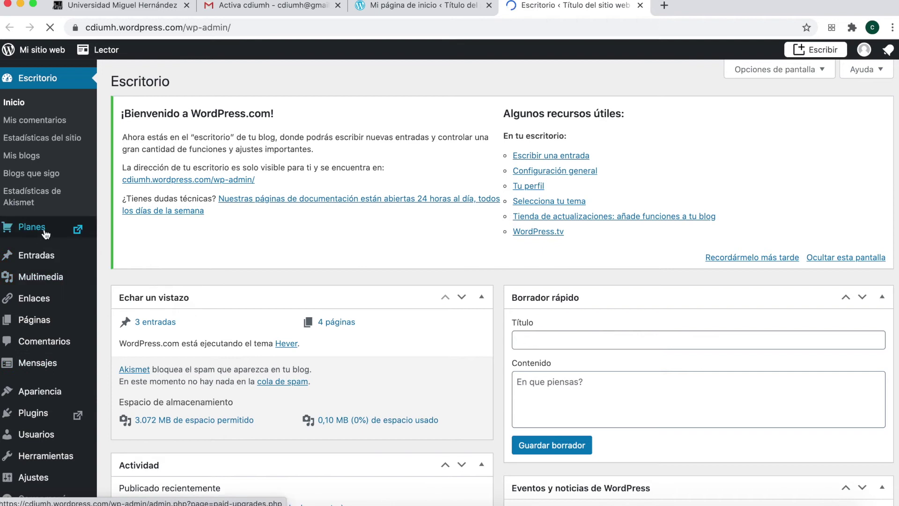
pyautogui.moveTo(29, 230)
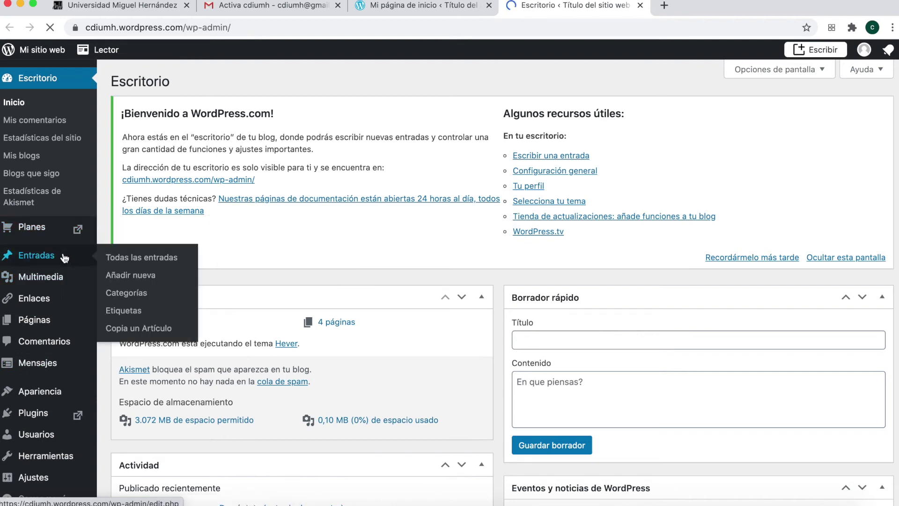
pyautogui.moveTo(54, 279)
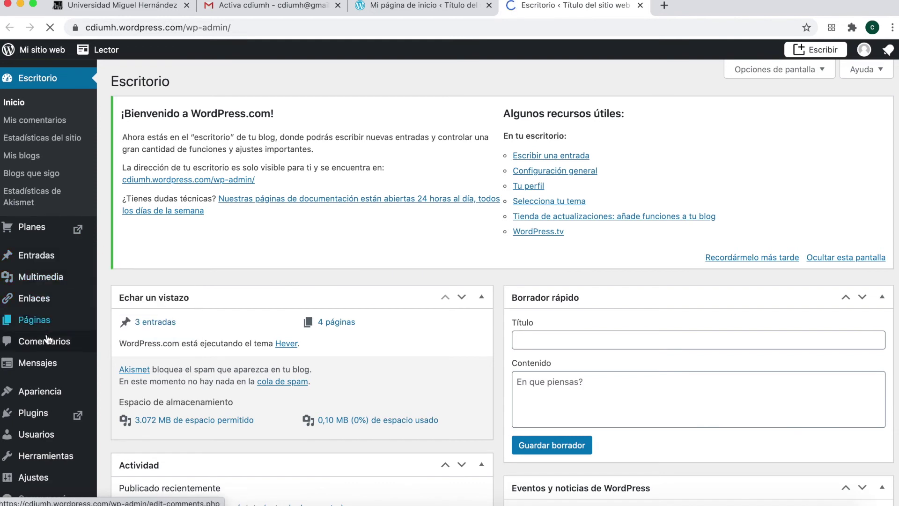
pyautogui.moveTo(39, 392)
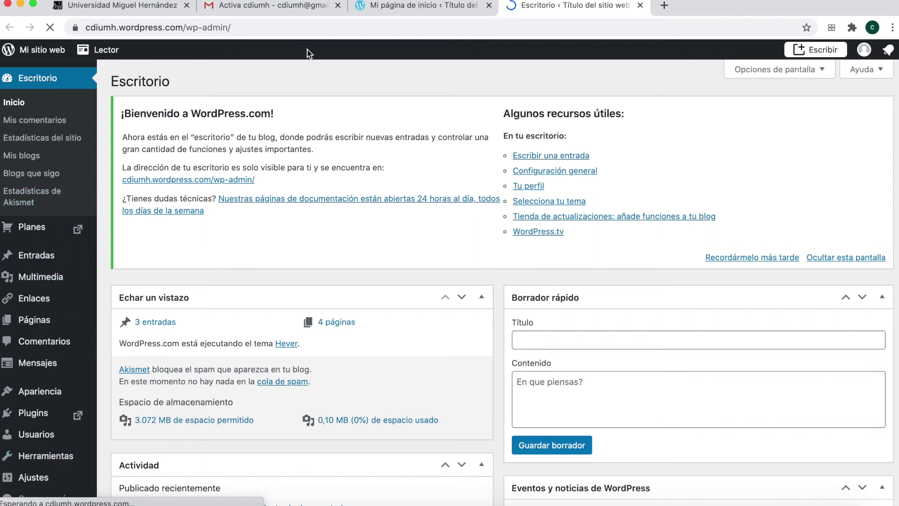
pyautogui.click(406, 7)
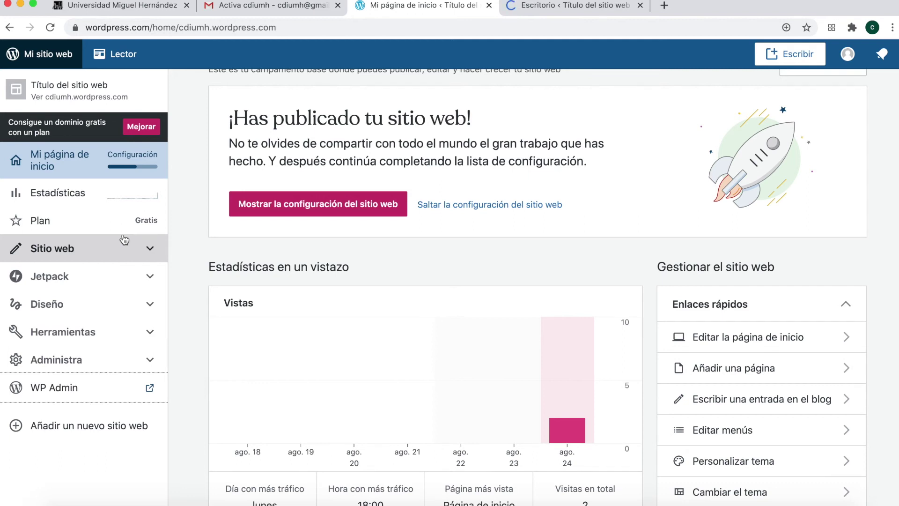
pyautogui.click(577, 8)
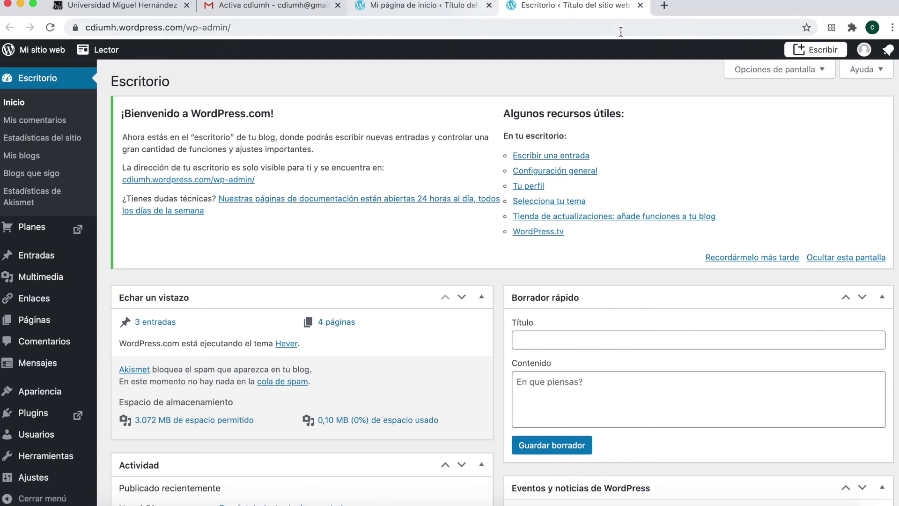
# Load the public site cdiumh.wordpress.com in a new browser tab and look over its home page.
pyautogui.click(665, 6)
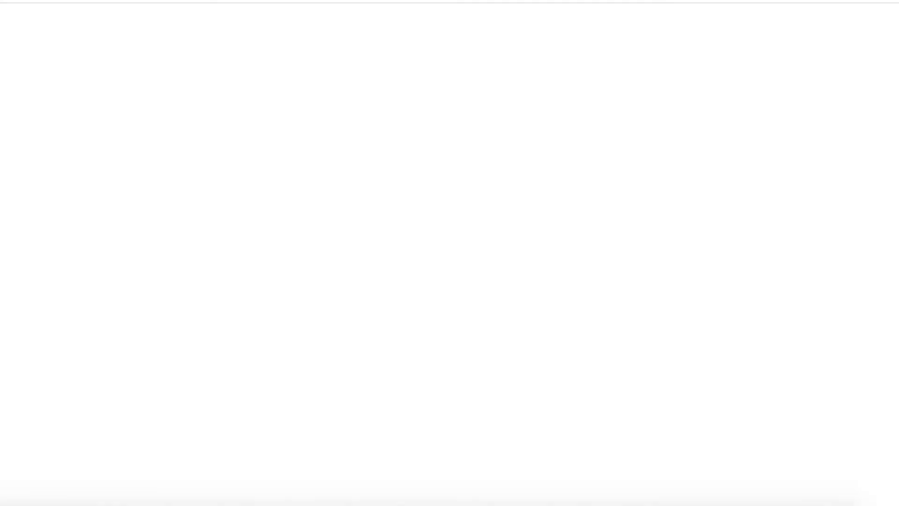
pyautogui.write('cdiumh.wordpress.com')
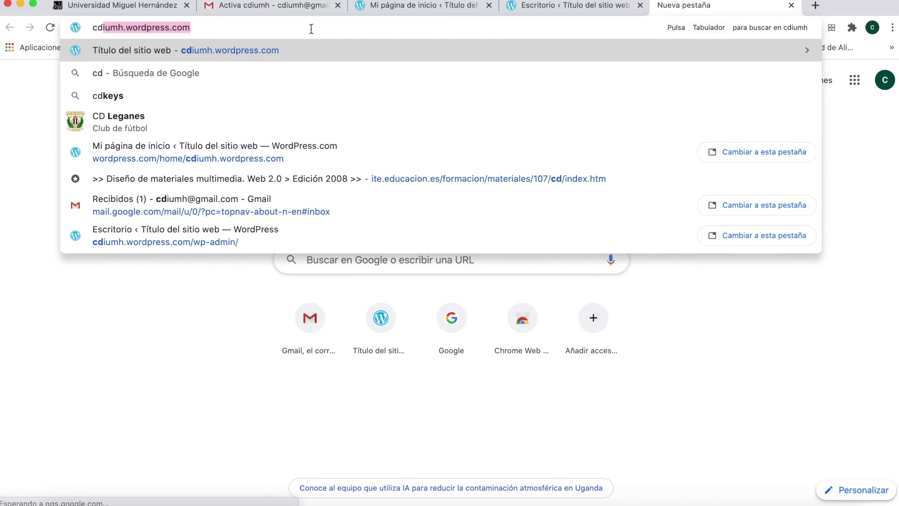
pyautogui.press('Right')
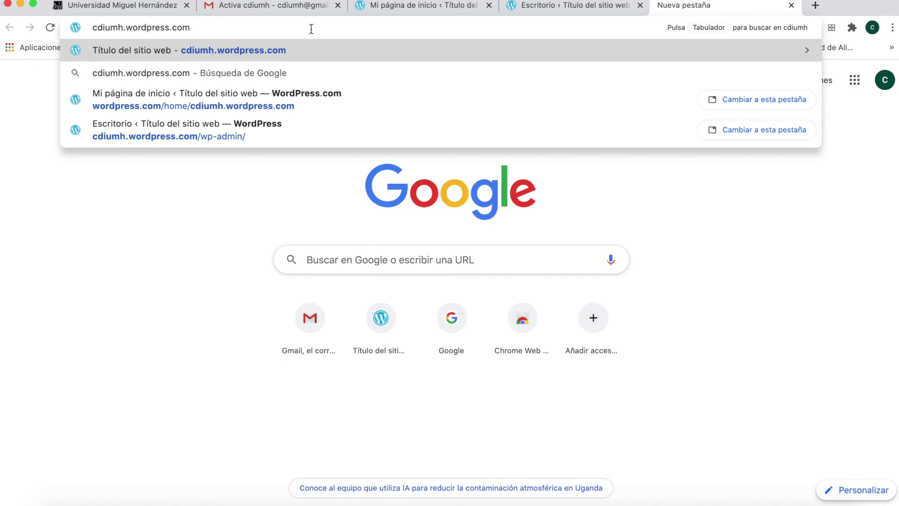
pyautogui.press('Return')
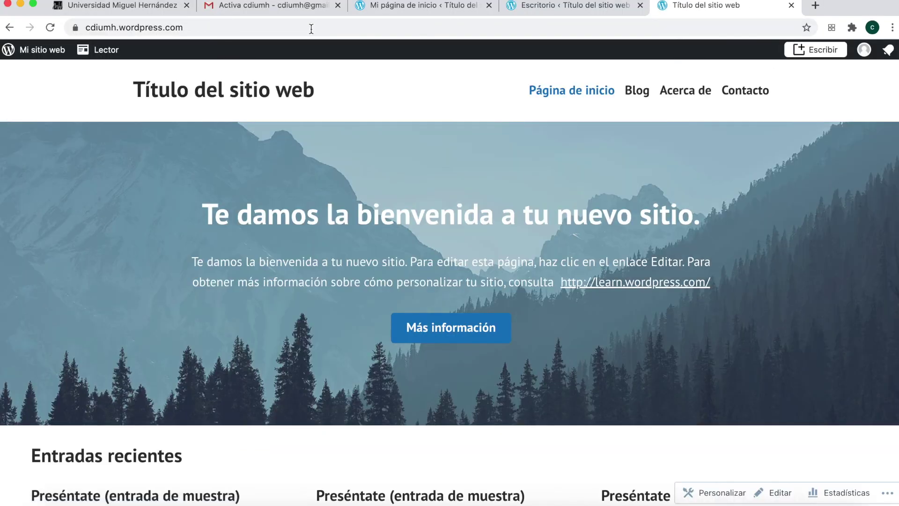
pyautogui.scroll(-7, 329, 71)
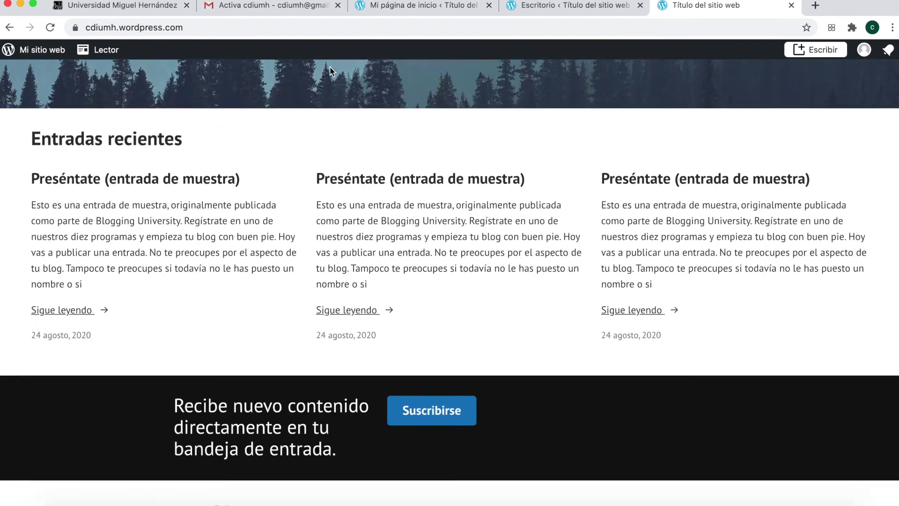
pyautogui.scroll(9, 329, 66)
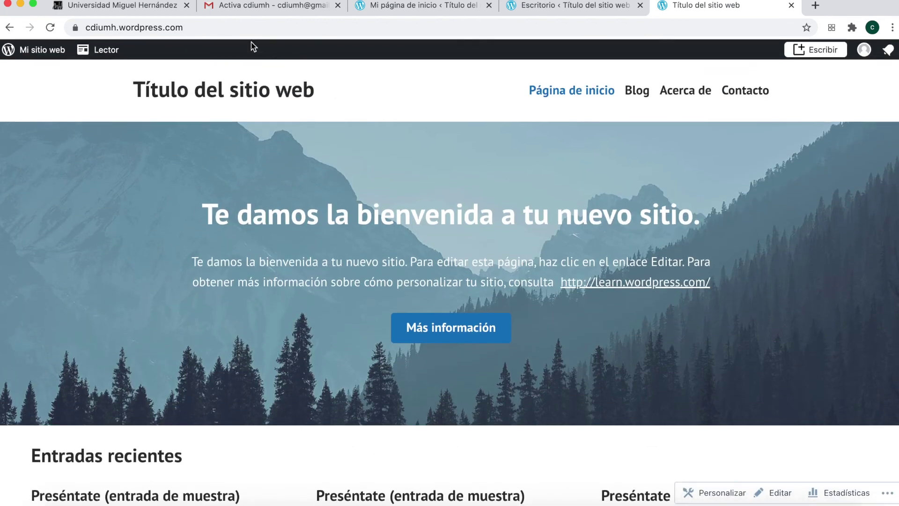
pyautogui.click(290, 24)
pyautogui.click(291, 25)
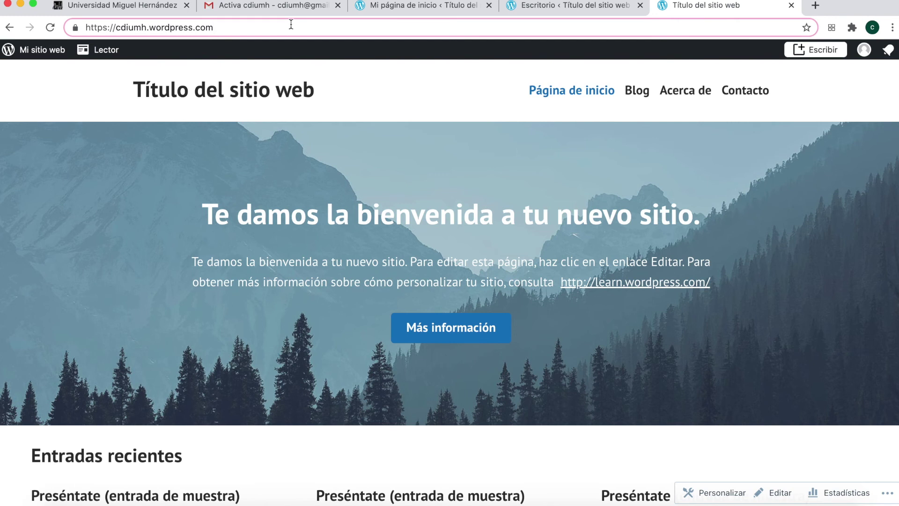
pyautogui.write('/')
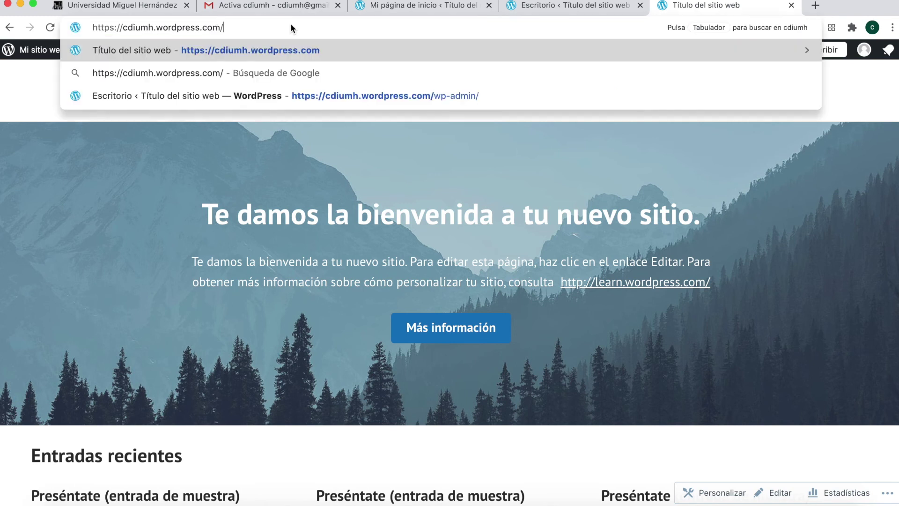
pyautogui.write('wp-admin')
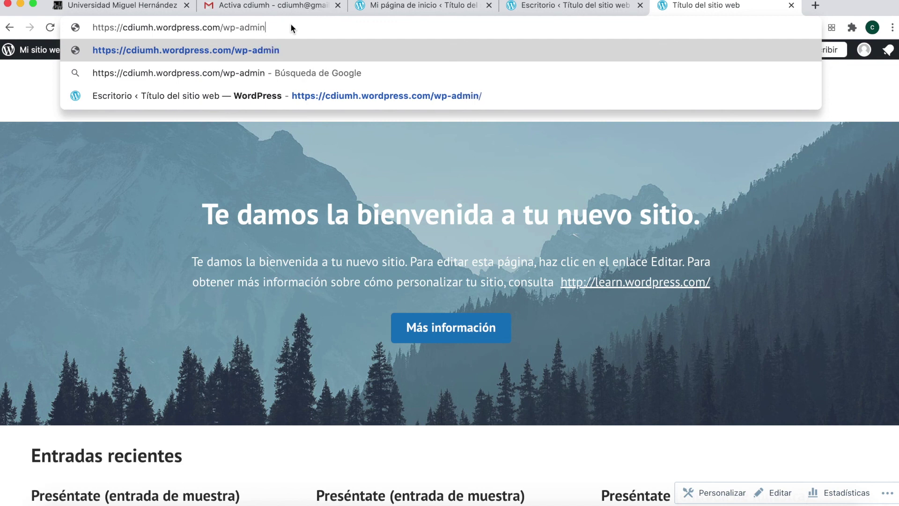
pyautogui.press('Return')
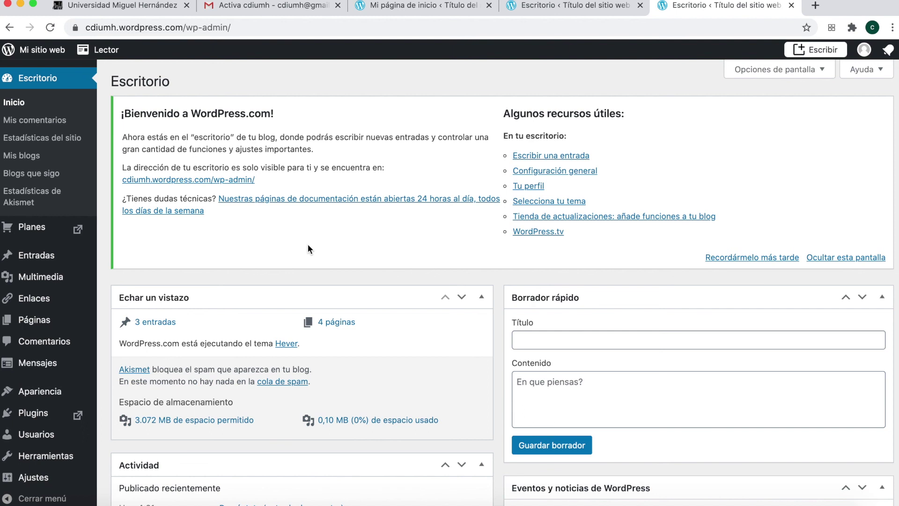
pyautogui.click(573, 11)
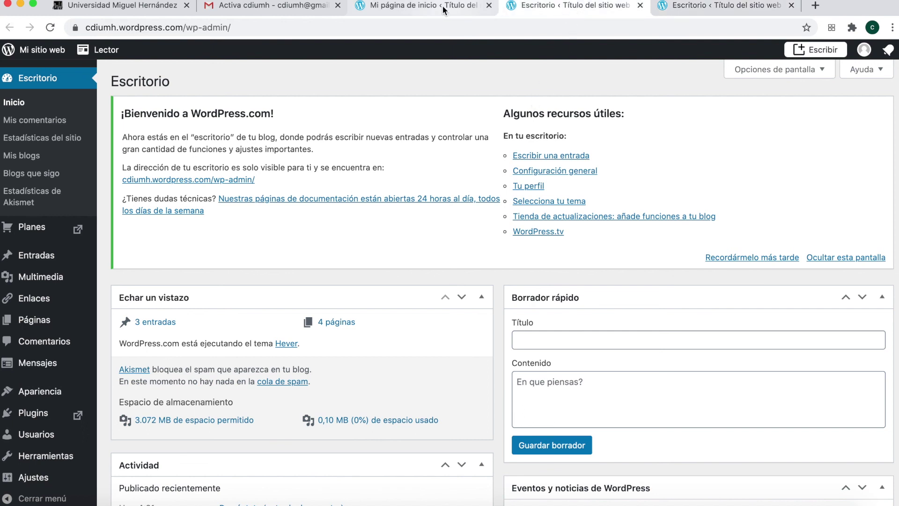